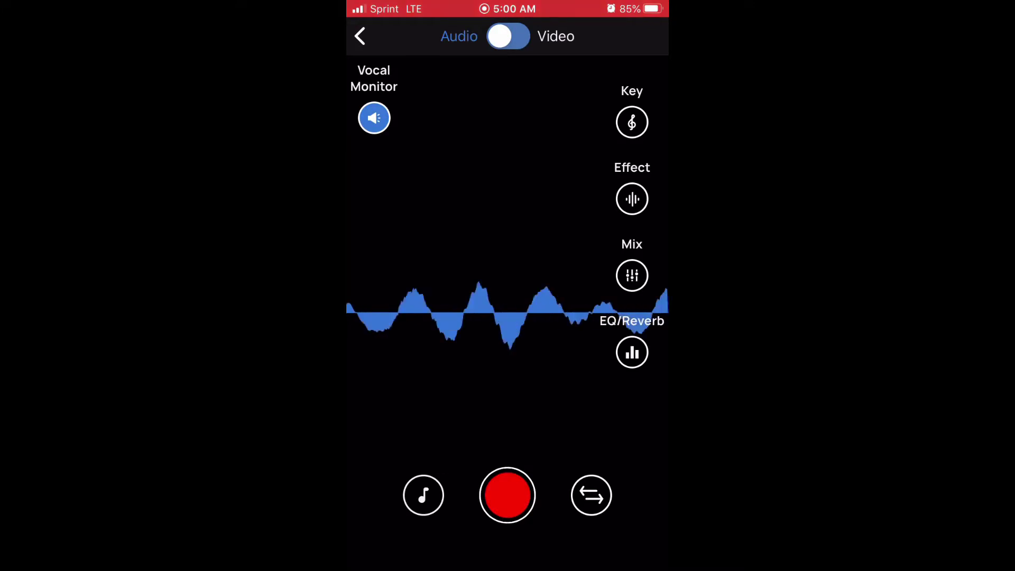
# Toggle Vocal Monitor off and back on, and check the Key and scale settings.
pyautogui.click(373, 117)
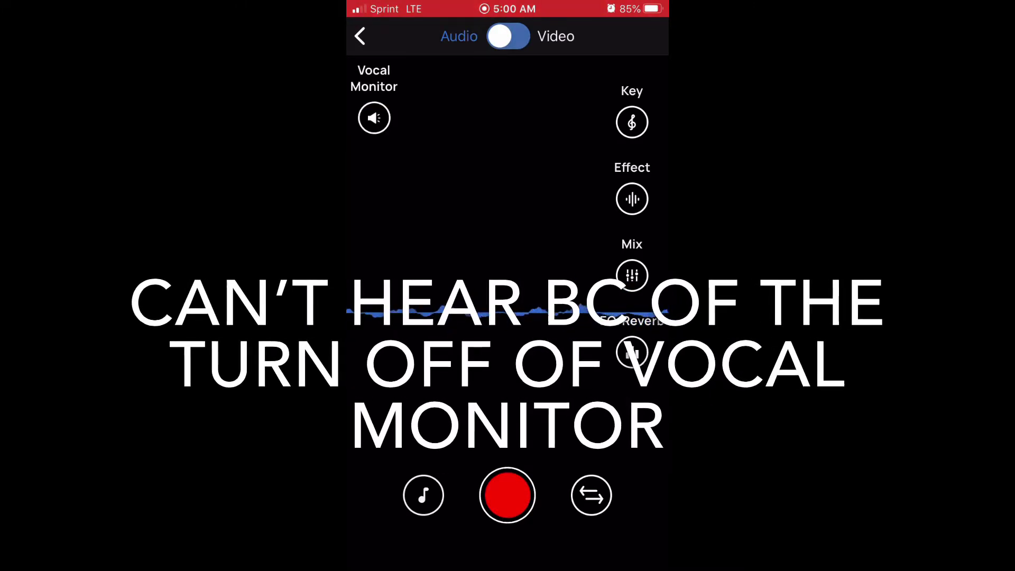
pyautogui.click(374, 118)
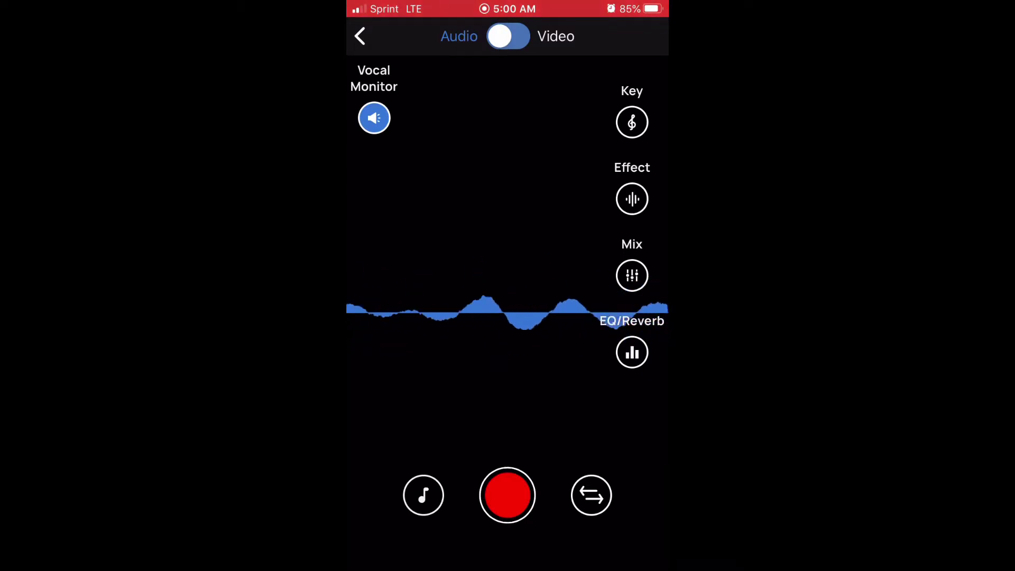
pyautogui.click(632, 122)
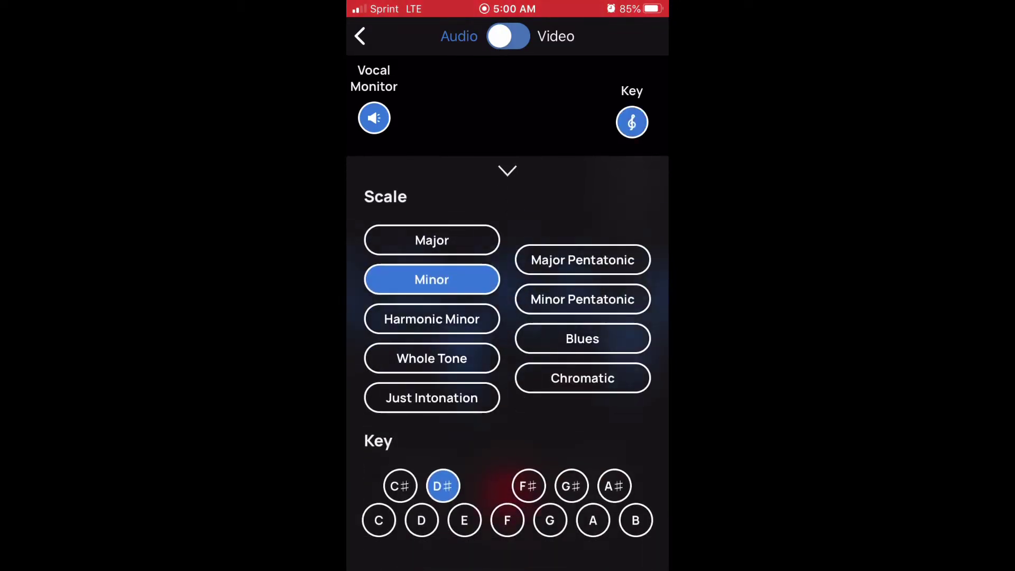
pyautogui.click(507, 170)
# Load the 'Losing interest' beat from the phone's Files Recents as the backing track.
pyautogui.click(421, 491)
pyautogui.click(390, 489)
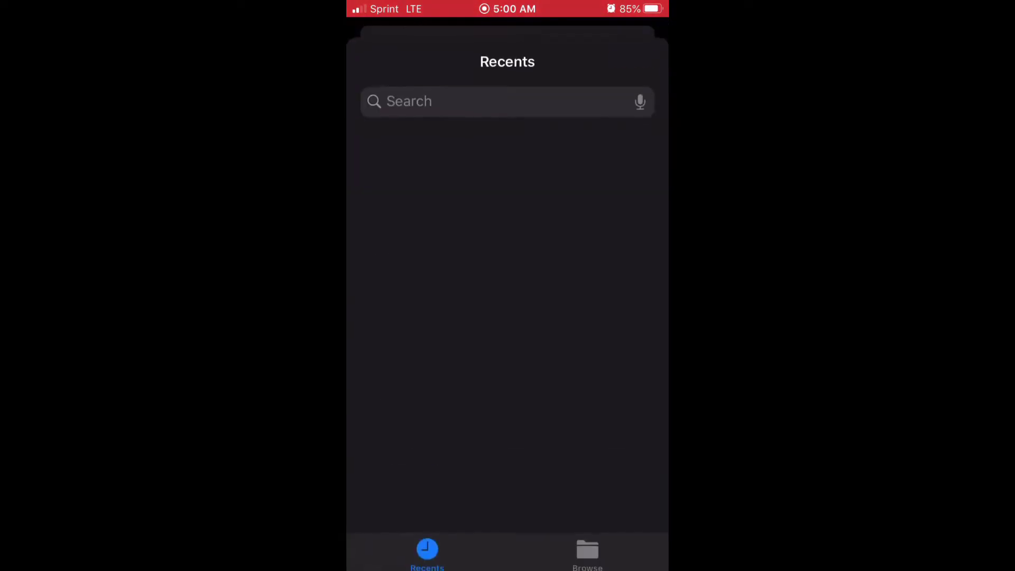
pyautogui.scroll(-3, 507, 317)
pyautogui.scroll(3, 507, 318)
pyautogui.click(605, 179)
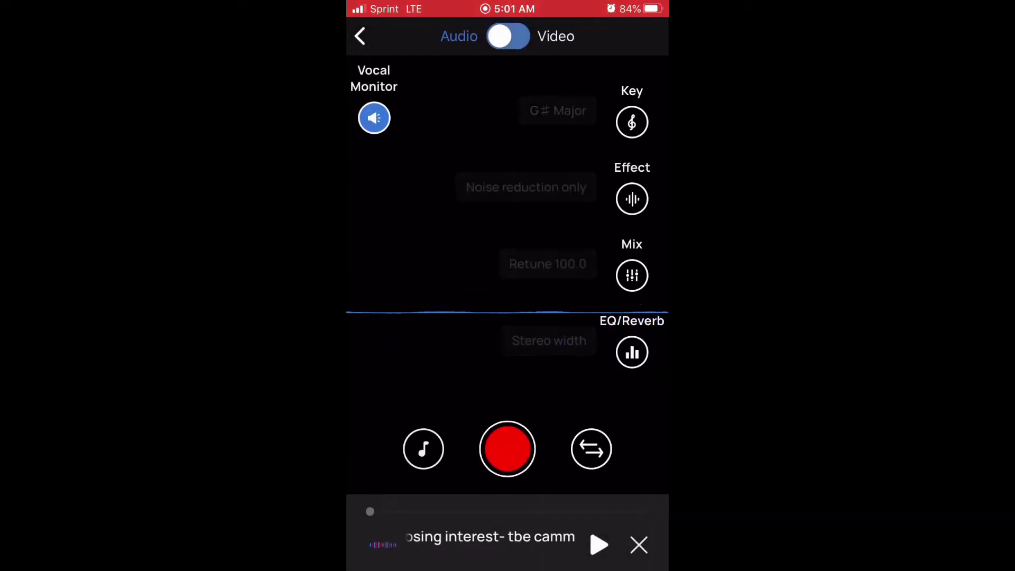
pyautogui.click(631, 198)
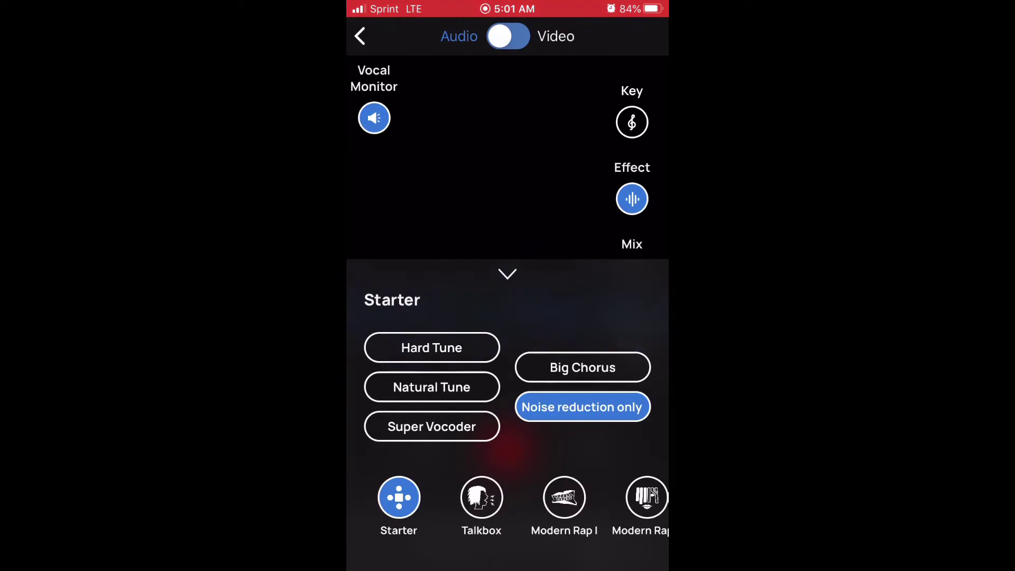
pyautogui.click(582, 367)
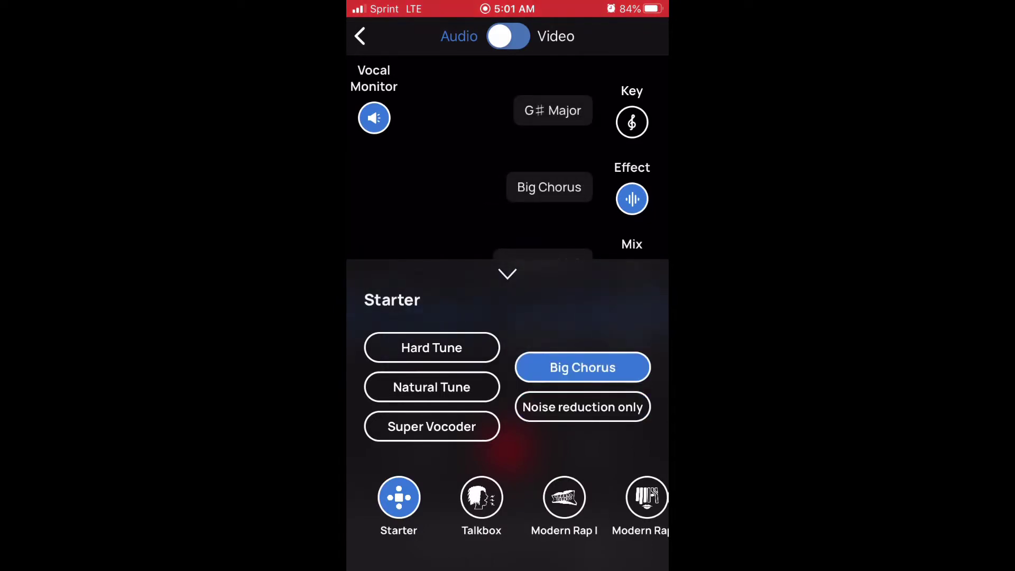
pyautogui.click(431, 425)
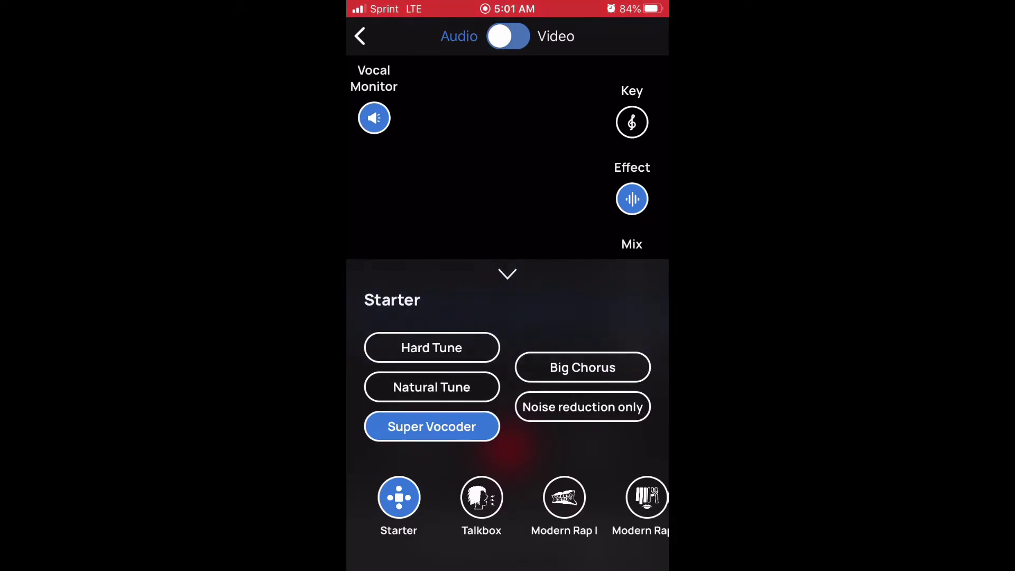
pyautogui.click(431, 387)
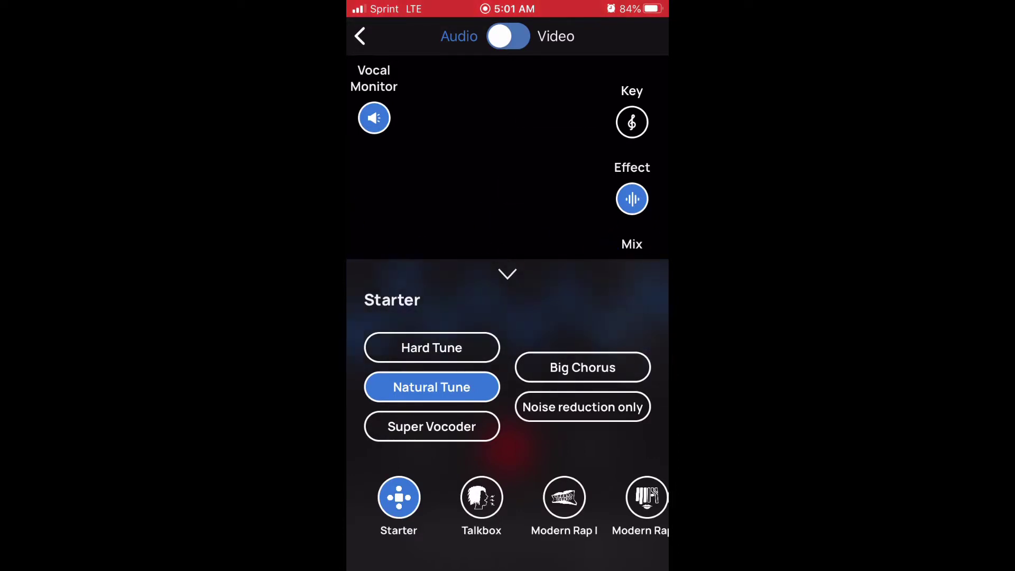
pyautogui.click(431, 348)
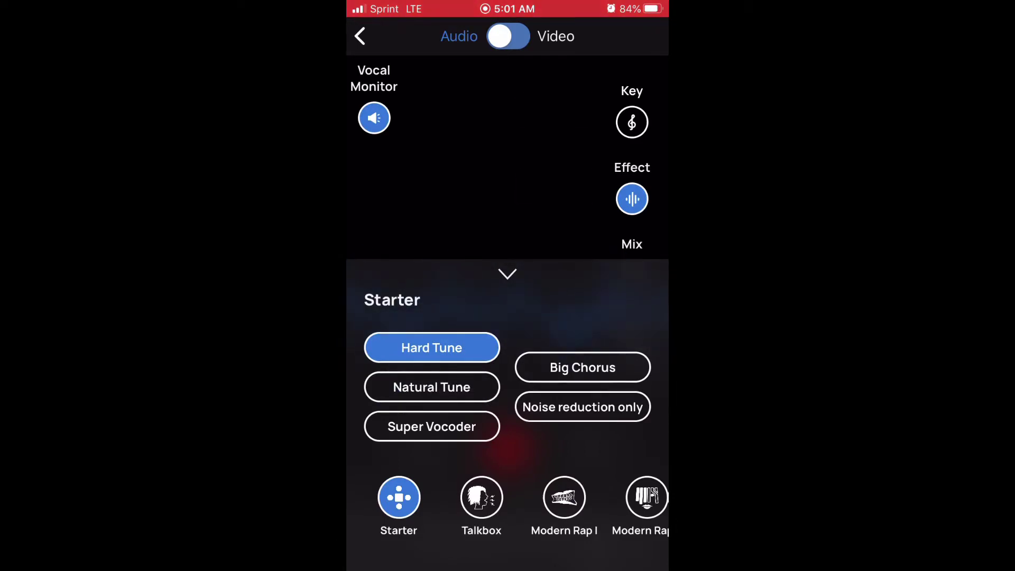
pyautogui.click(582, 406)
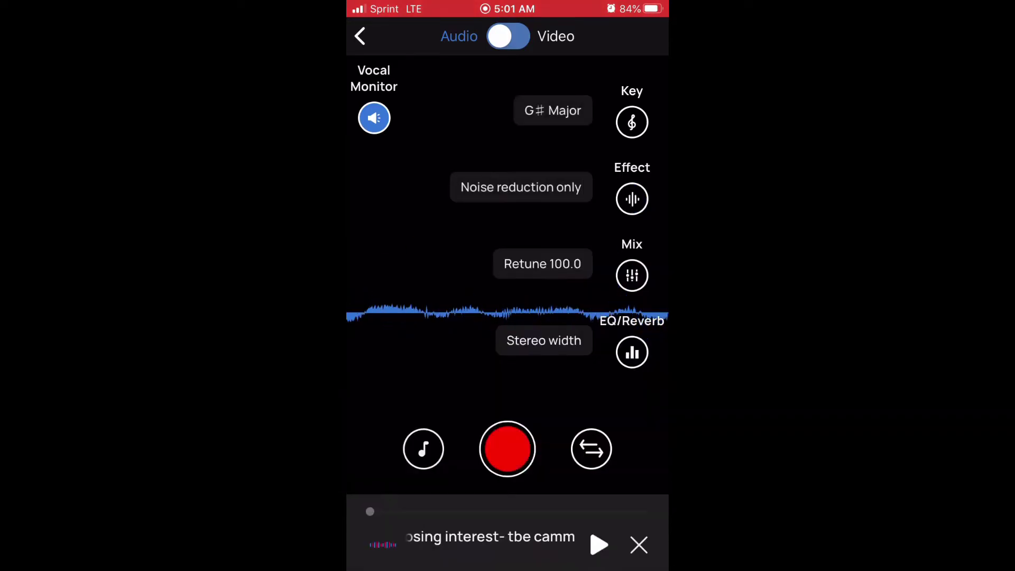
pyautogui.click(507, 274)
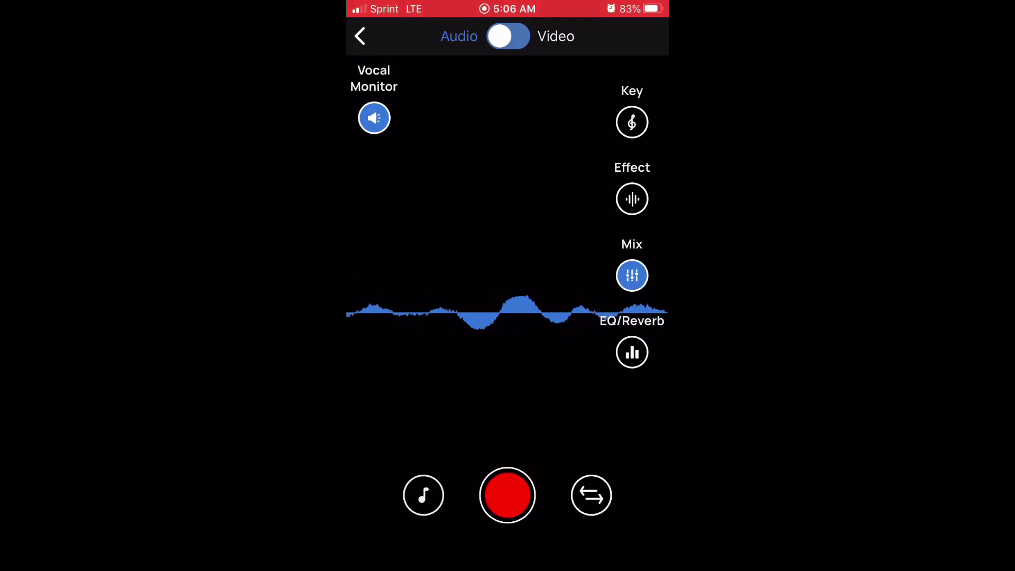
# In the Mix sliders, raise vocals volume to 100 and try different pitch correction strengths.
pyautogui.click(632, 276)
pyautogui.click(507, 235)
pyautogui.click(632, 275)
pyautogui.moveTo(642, 321); pyautogui.dragTo(639, 320)
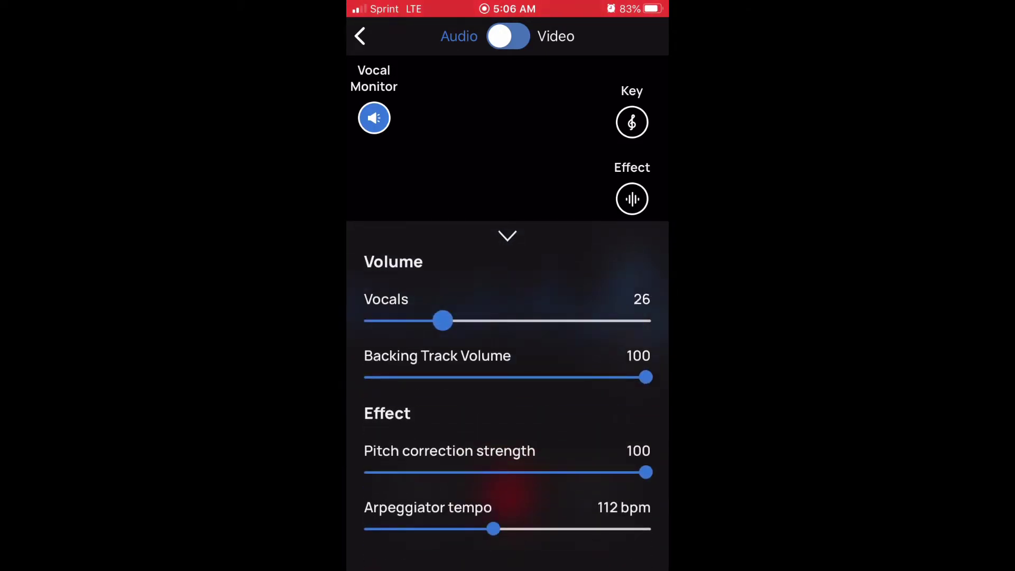
pyautogui.moveTo(530, 378); pyautogui.dragTo(642, 377)
pyautogui.moveTo(645, 472)
pyautogui.mouseDown()
pyautogui.moveTo(482, 472)
pyautogui.moveTo(642, 472)
pyautogui.mouseUp()
pyautogui.moveTo(477, 472); pyautogui.dragTo(461, 472)
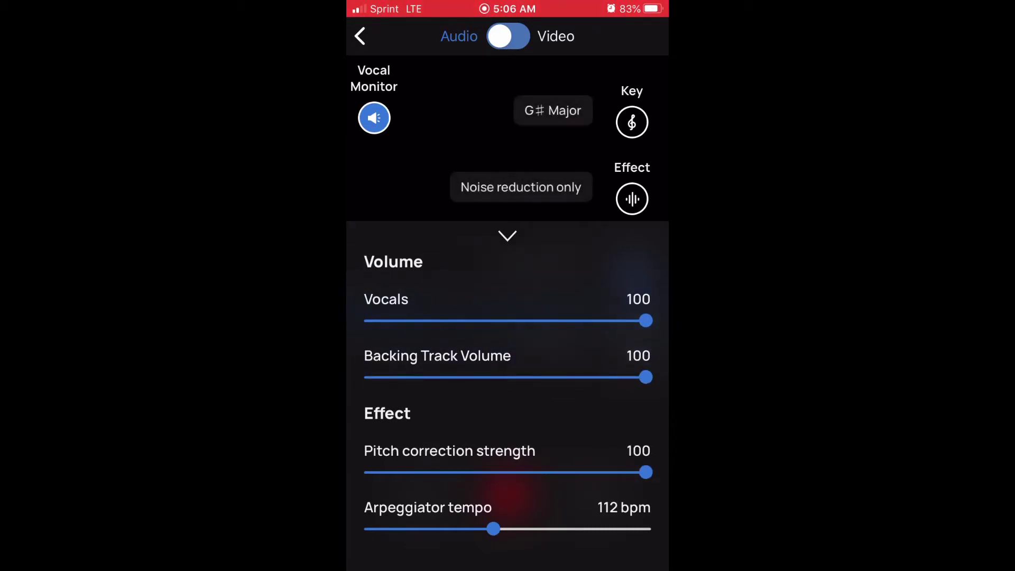
pyautogui.click(507, 236)
pyautogui.click(632, 275)
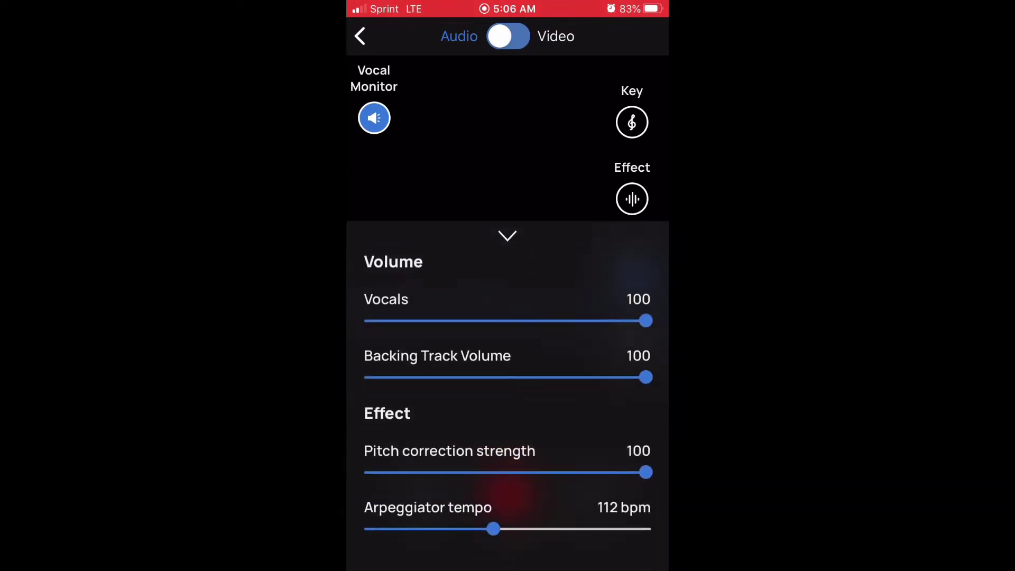
pyautogui.click(507, 233)
# Switch the effect to Hard Tune and sweep pitch correction from 0 back up to 100.
pyautogui.click(631, 199)
pyautogui.click(431, 366)
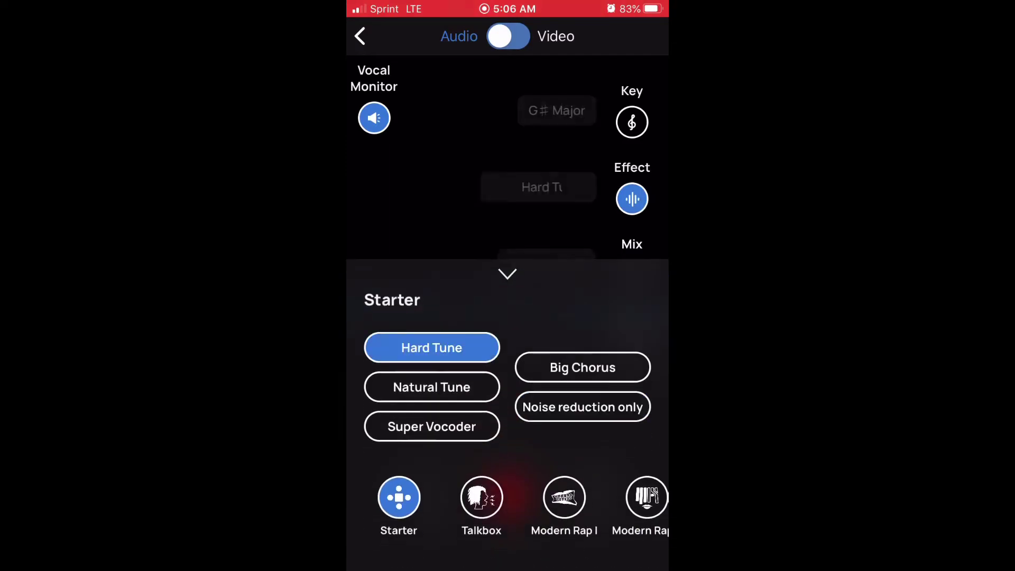
pyautogui.click(508, 233)
pyautogui.click(632, 275)
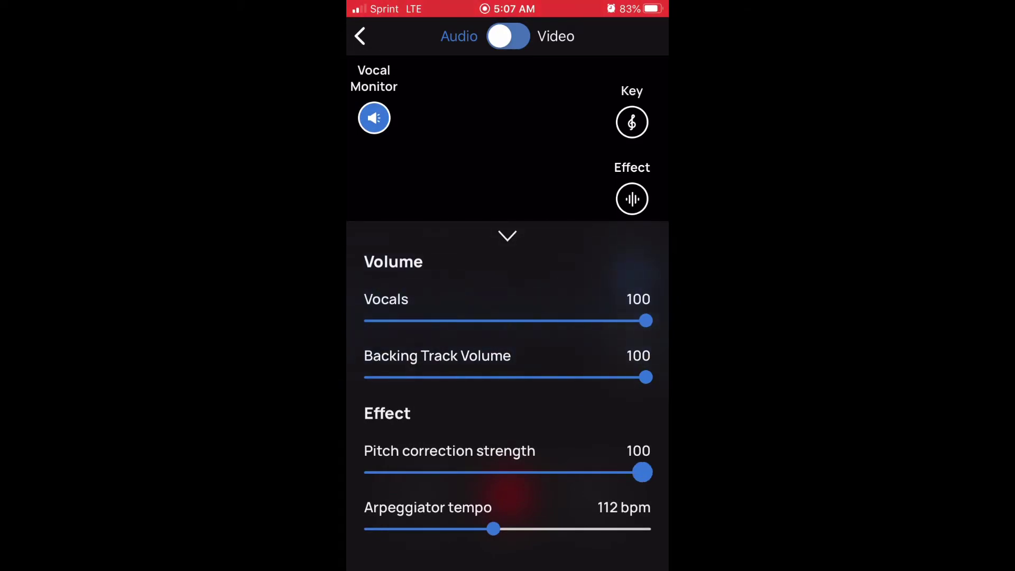
pyautogui.moveTo(399, 471); pyautogui.dragTo(369, 471)
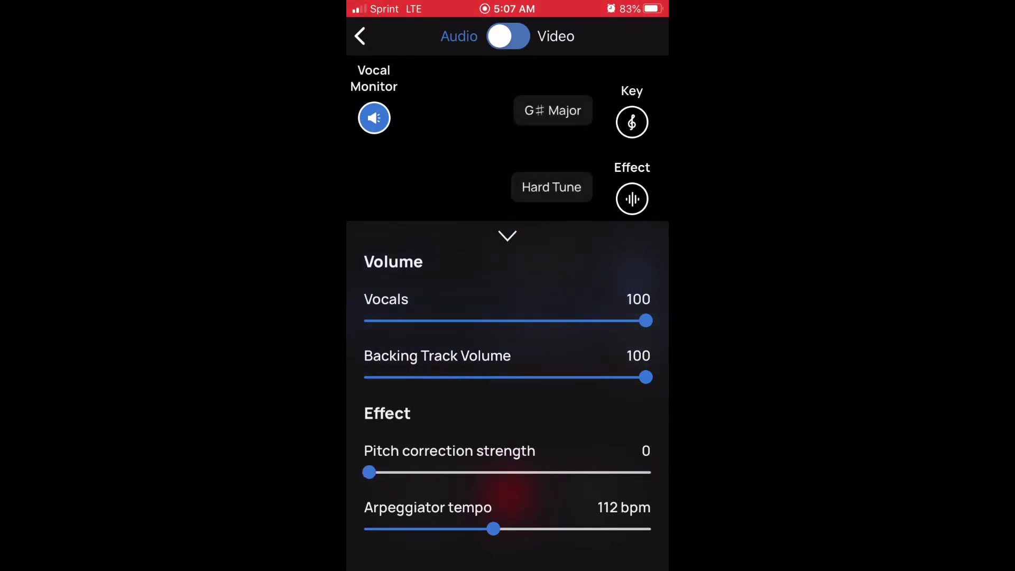
pyautogui.moveTo(368, 472); pyautogui.dragTo(473, 471)
pyautogui.moveTo(581, 471); pyautogui.dragTo(643, 472)
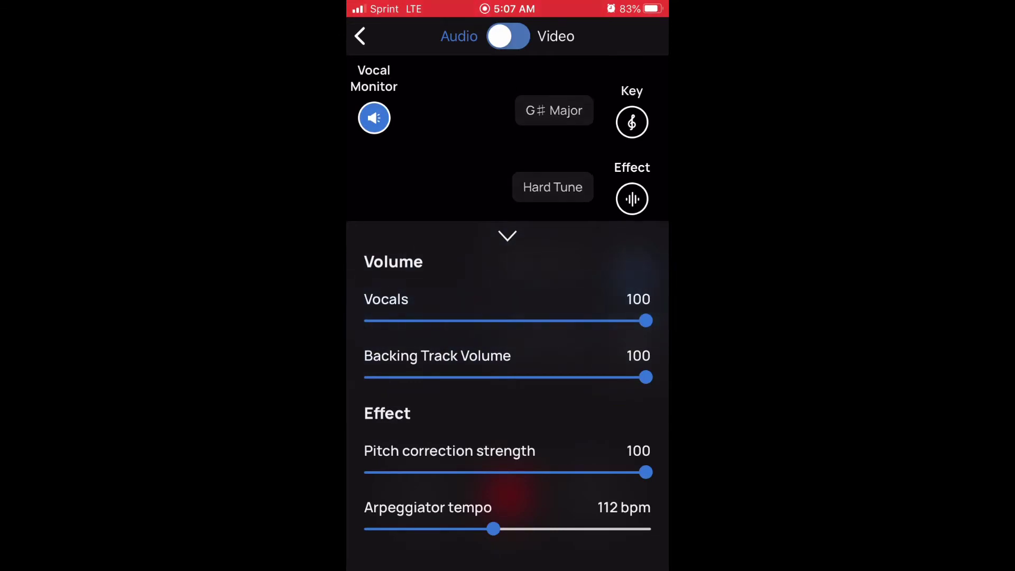
pyautogui.click(507, 235)
pyautogui.click(632, 198)
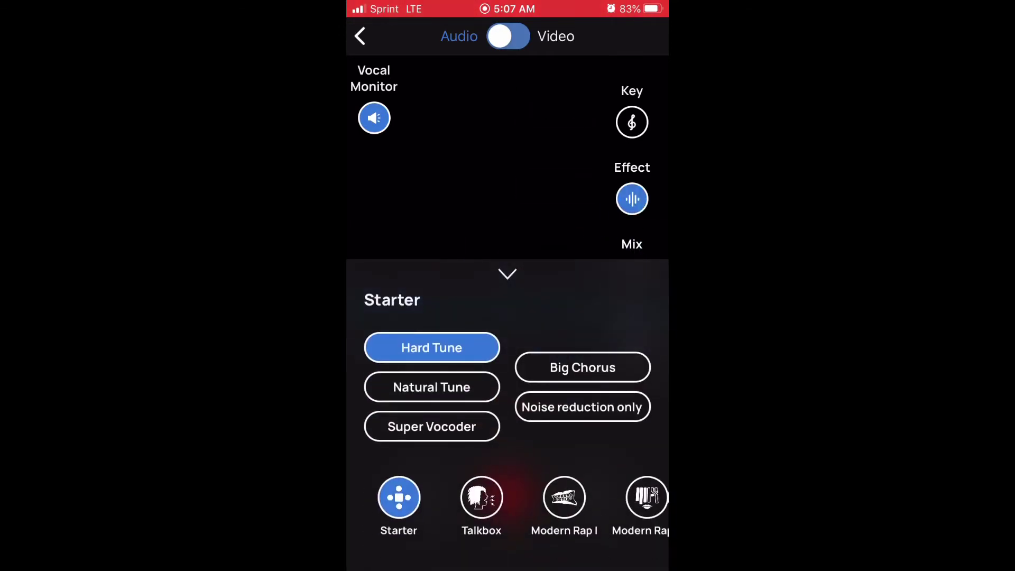
# Choose Noise reduction only, then review the Equalizer, Compressor and Reverb preset tabs.
pyautogui.click(582, 406)
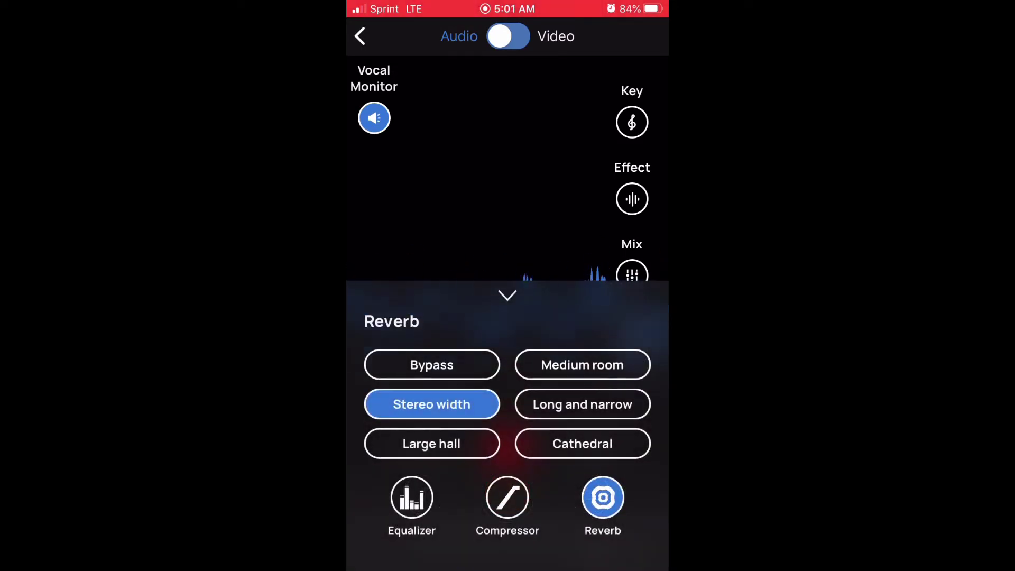
pyautogui.click(412, 497)
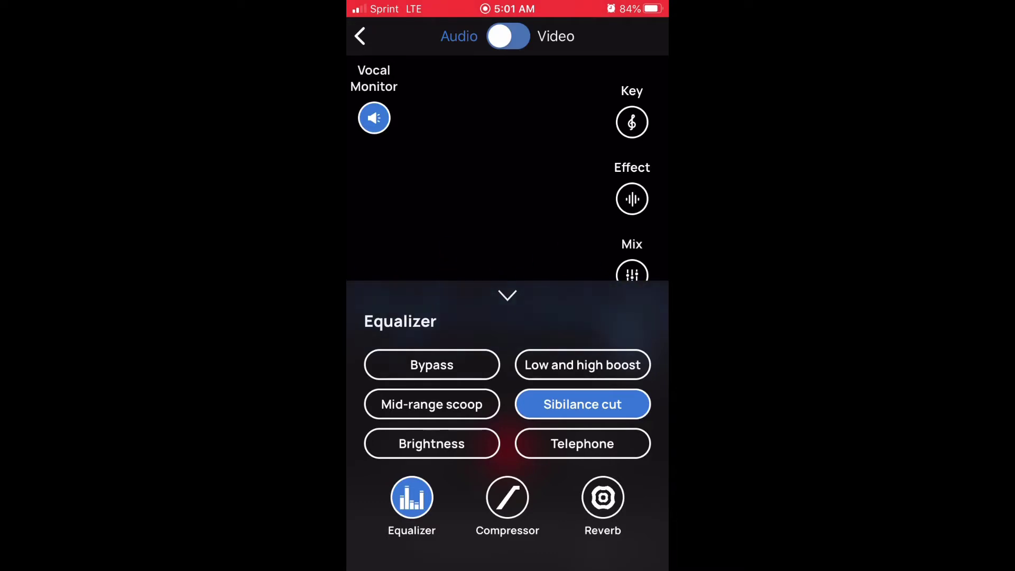
pyautogui.click(506, 497)
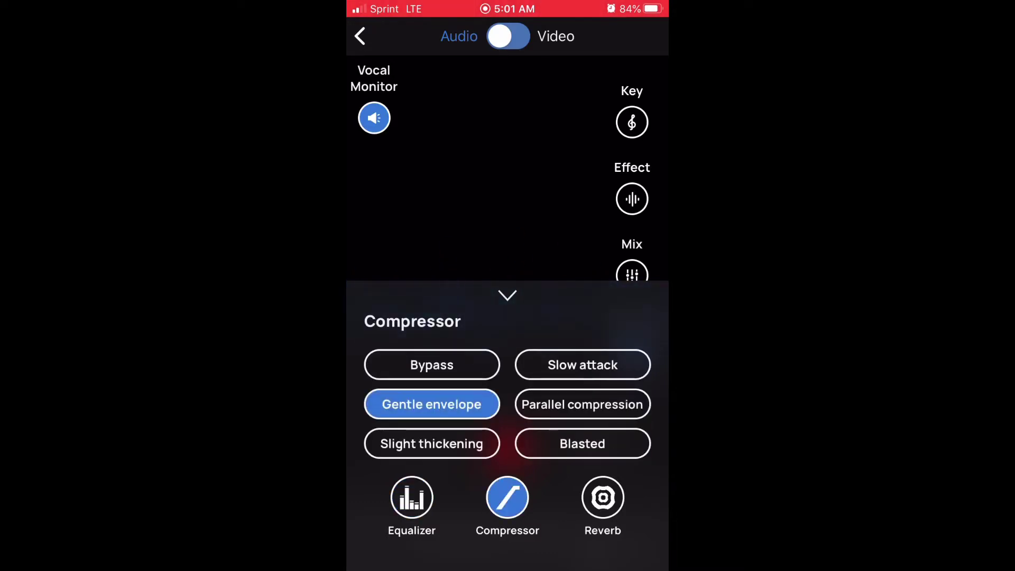
pyautogui.click(602, 497)
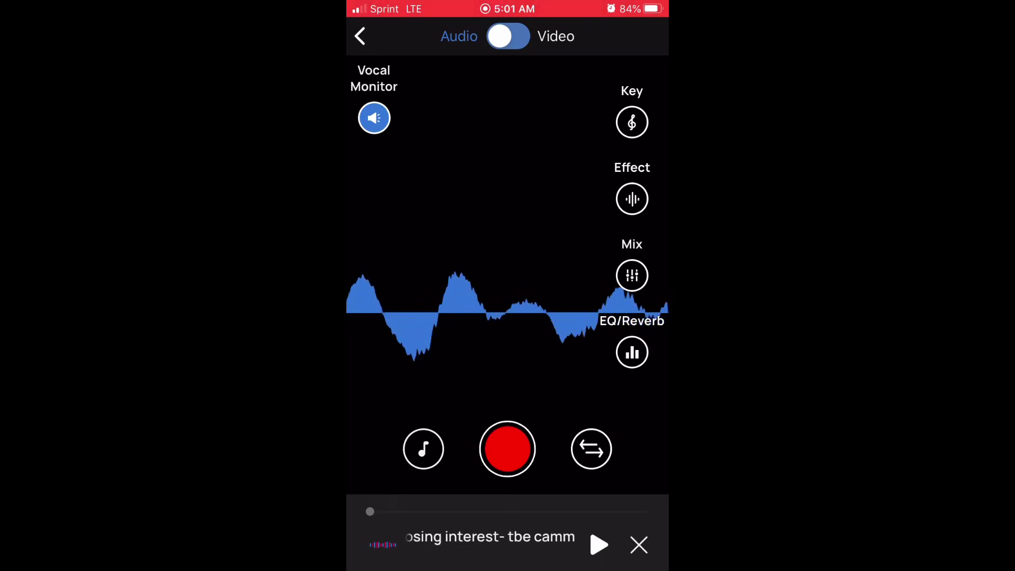
# Load the 'Losing interest' file from the phone's recent audio as the backing track.
pyautogui.click(423, 449)
pyautogui.click(390, 490)
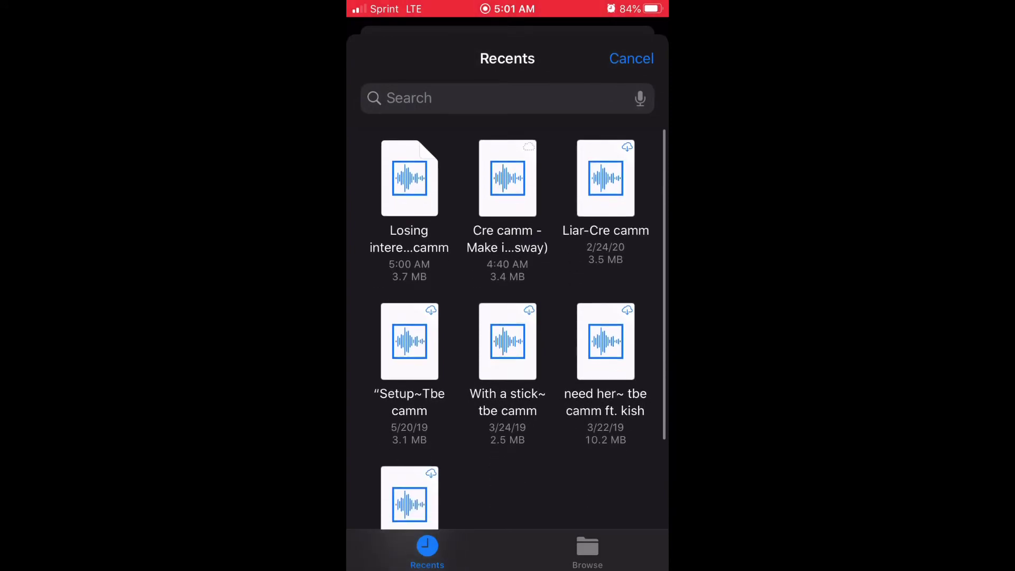
pyautogui.scroll(-5, 507, 317)
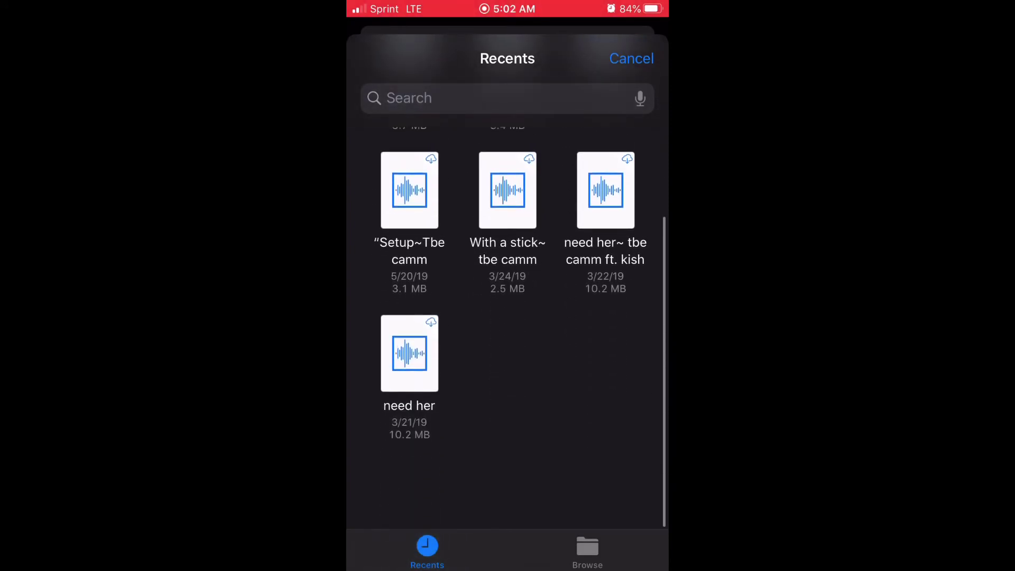
pyautogui.scroll(5, 507, 317)
pyautogui.click(409, 194)
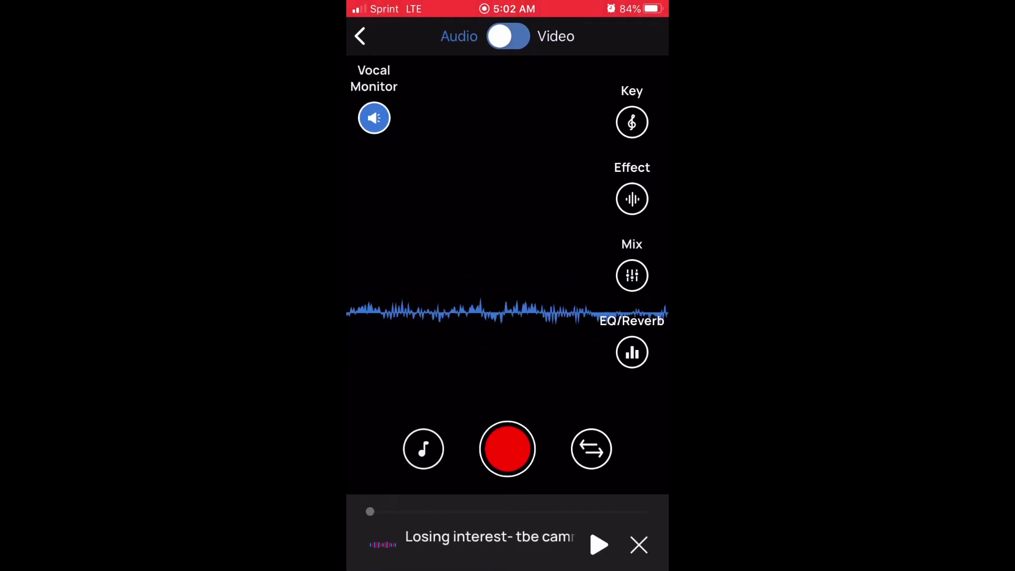
# Peek at Voloco's own beat catalogue, cancel it and dismiss the premium upgrade offer.
pyautogui.click(422, 449)
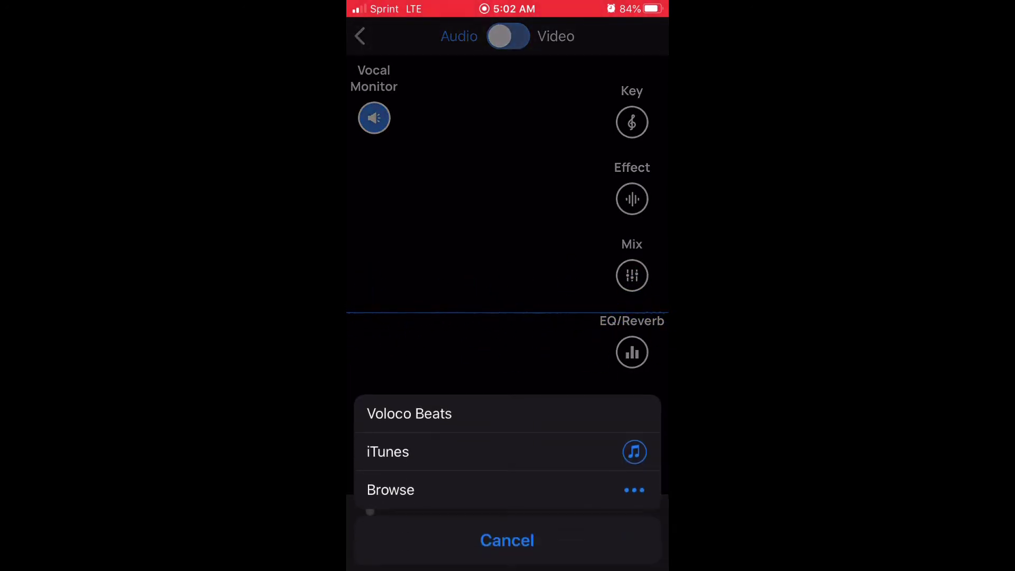
pyautogui.click(409, 414)
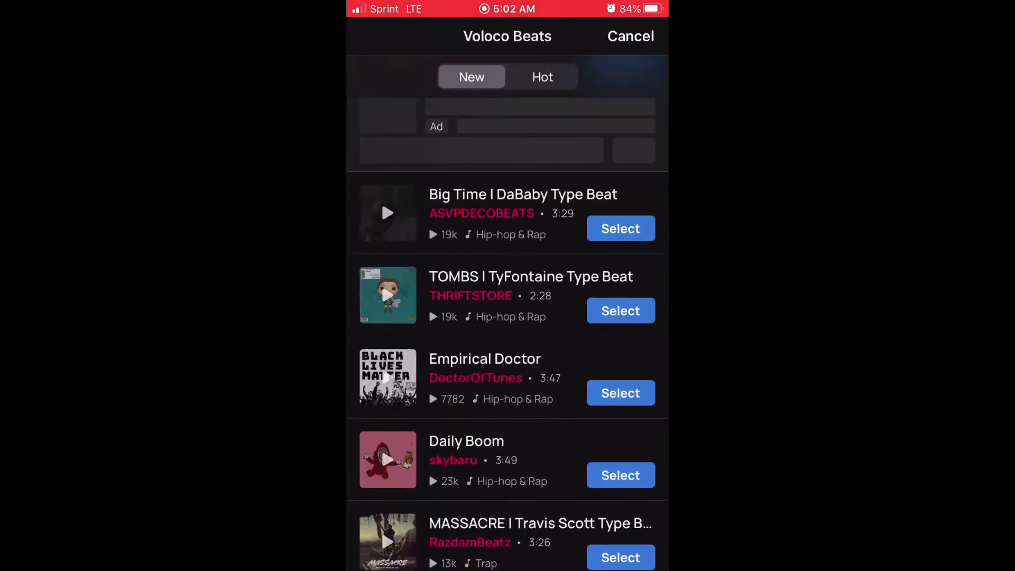
pyautogui.scroll(-5, 507, 356)
pyautogui.scroll(-5, 507, 356)
pyautogui.click(631, 36)
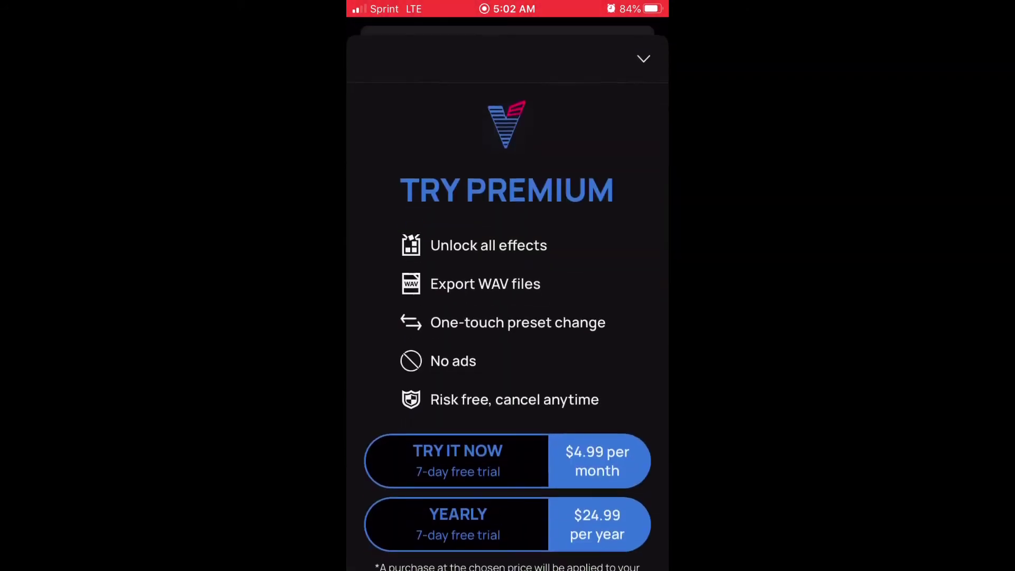
pyautogui.scroll(-3, 508, 318)
pyautogui.click(643, 58)
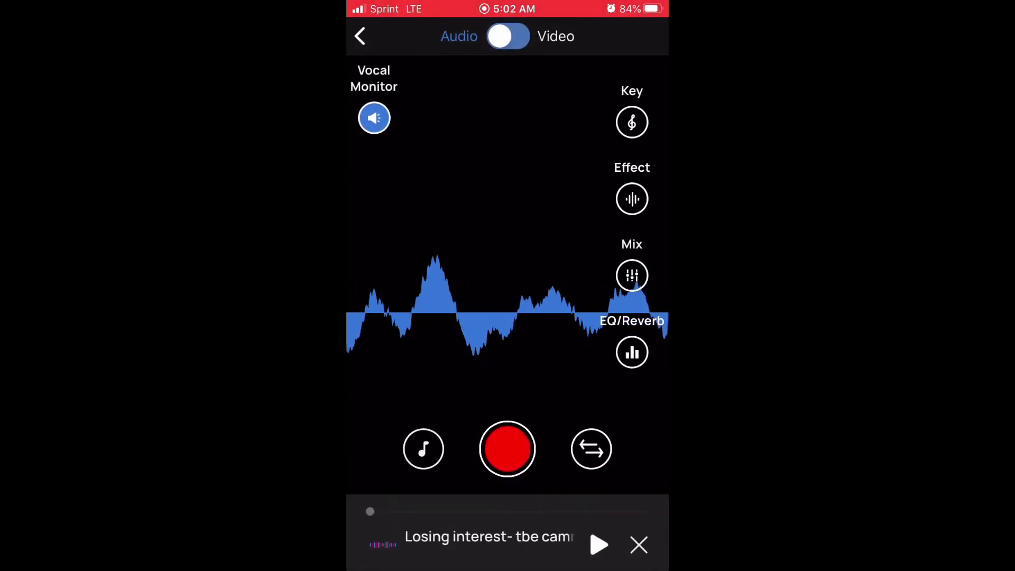
pyautogui.click(631, 198)
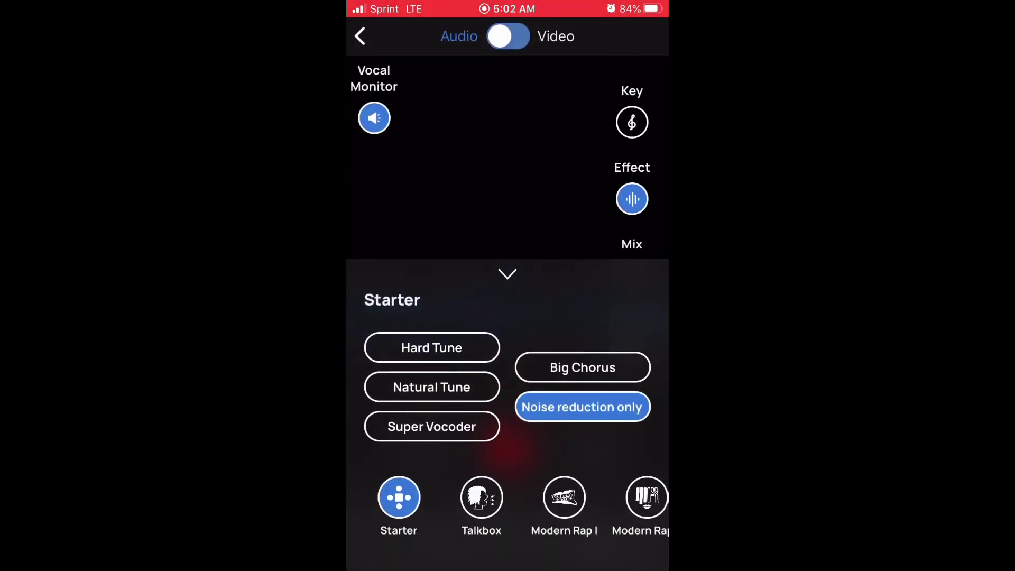
pyautogui.click(481, 497)
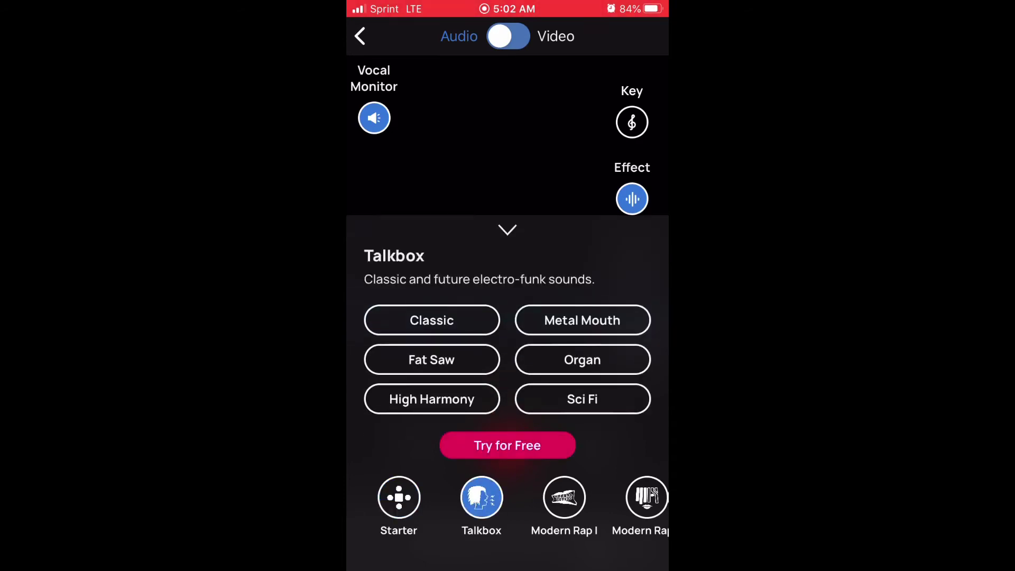
pyautogui.click(563, 497)
pyautogui.moveTo(619, 497); pyautogui.dragTo(396, 497)
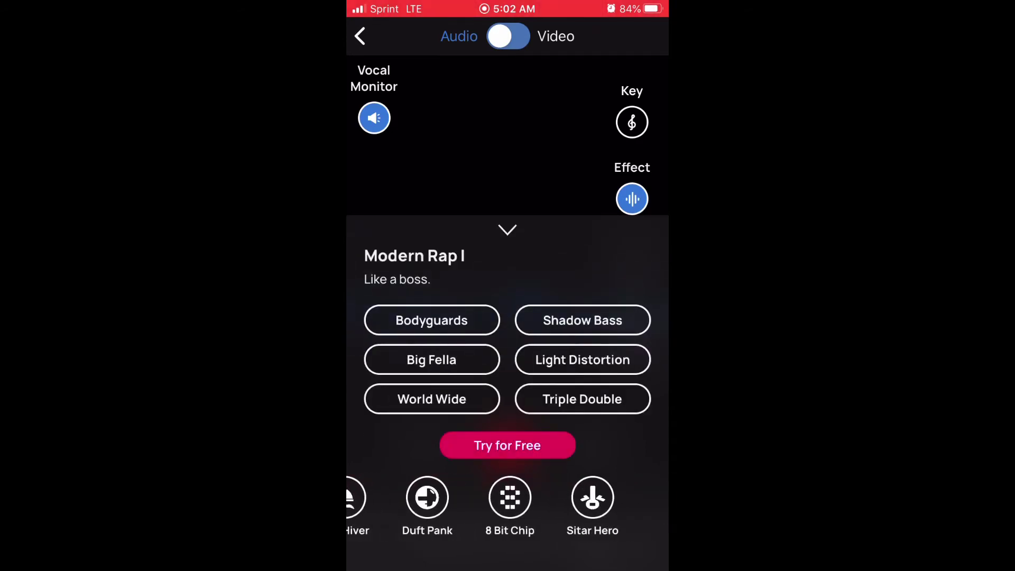
pyautogui.click(450, 497)
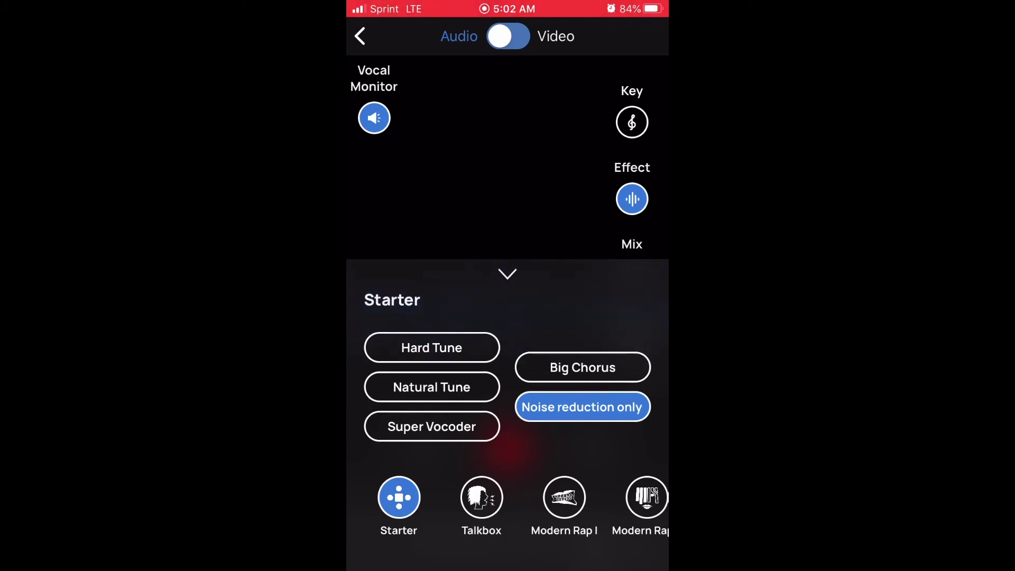
# Close the vocal effects panel to return to the recorder.
pyautogui.click(507, 273)
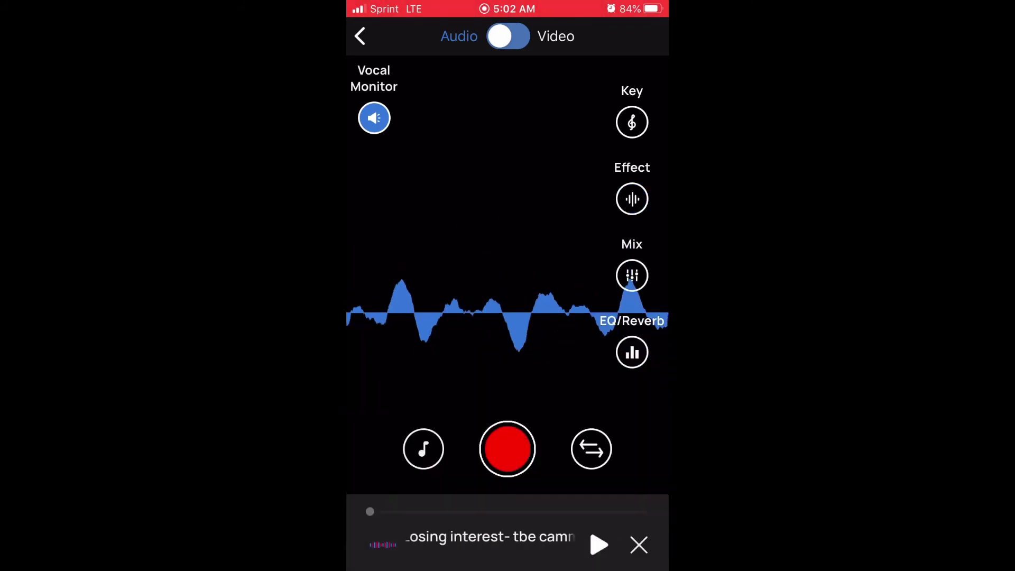